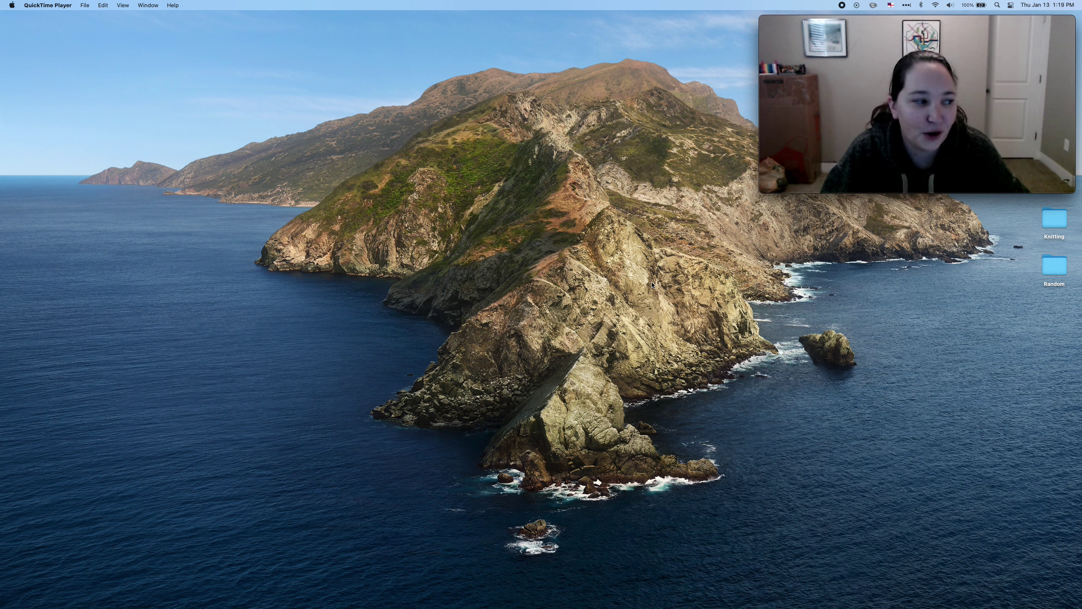
Open Mail and display the Street Parking 'entered the Vault' email
mouse_move(1080, 360)
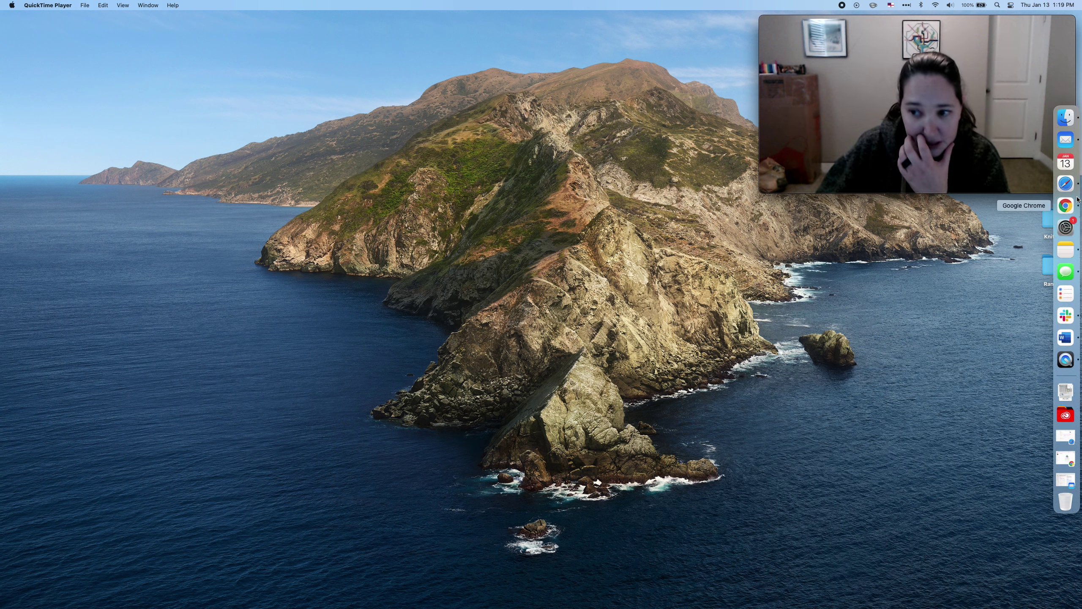
left_click(1066, 140)
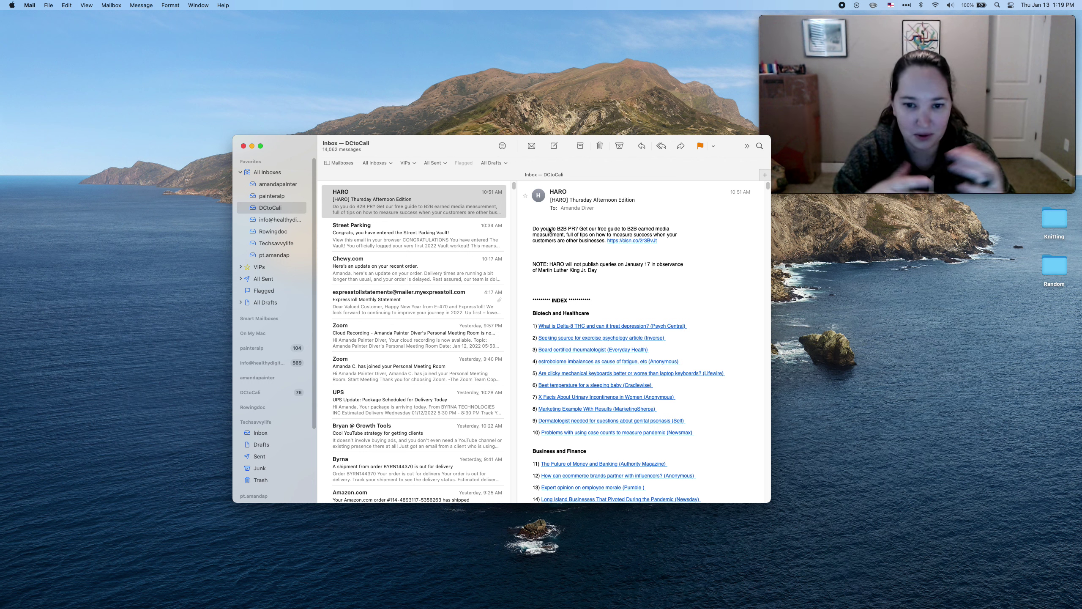
left_click(458, 225)
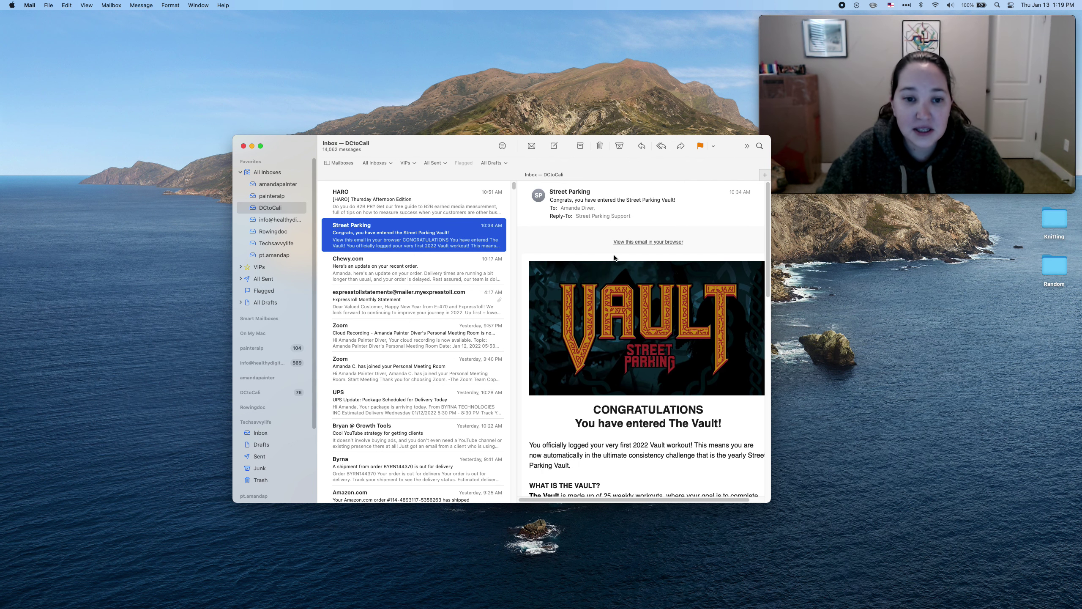
Move the Mail window up and left and enlarge it to a wider size
left_click_drag(453, 149, 411, 117)
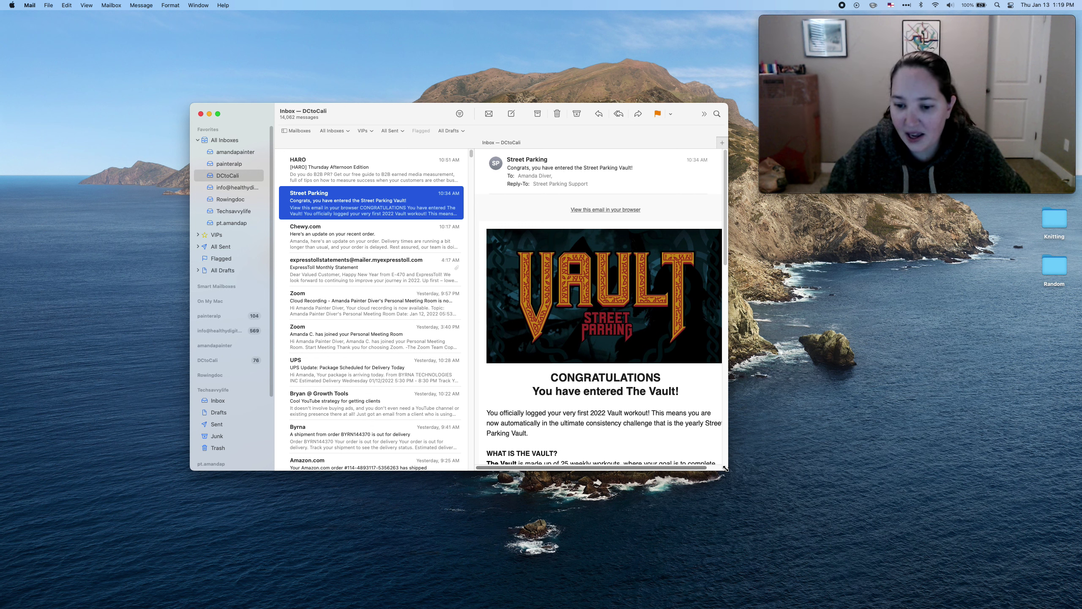
left_click_drag(728, 470, 829, 501)
left_click(761, 233)
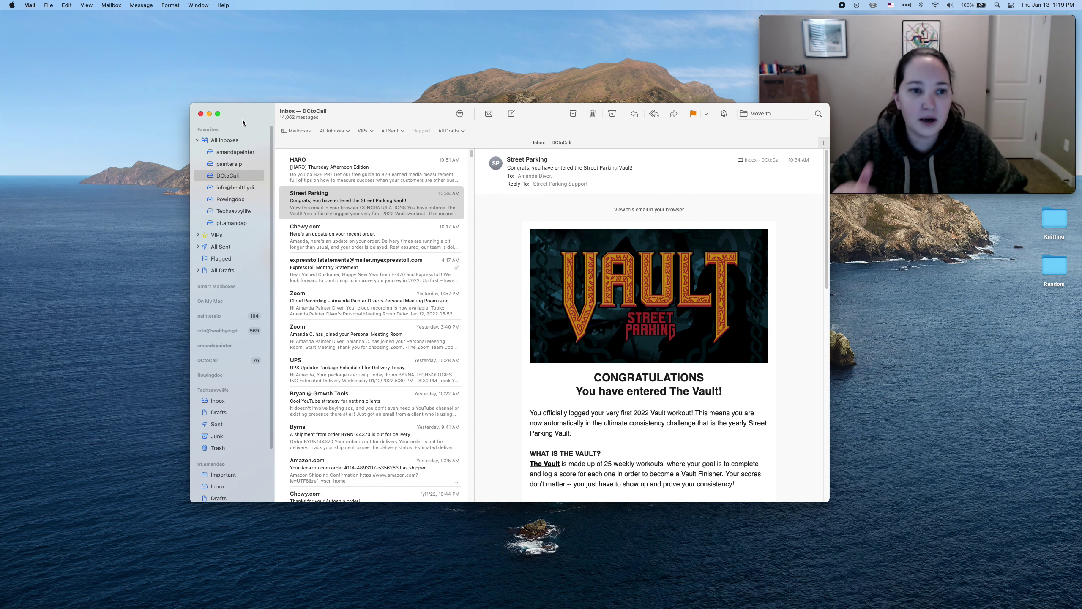
mouse_move(405, 117)
left_mouse_down()
mouse_move(390, 102)
mouse_move(405, 109)
left_mouse_up()
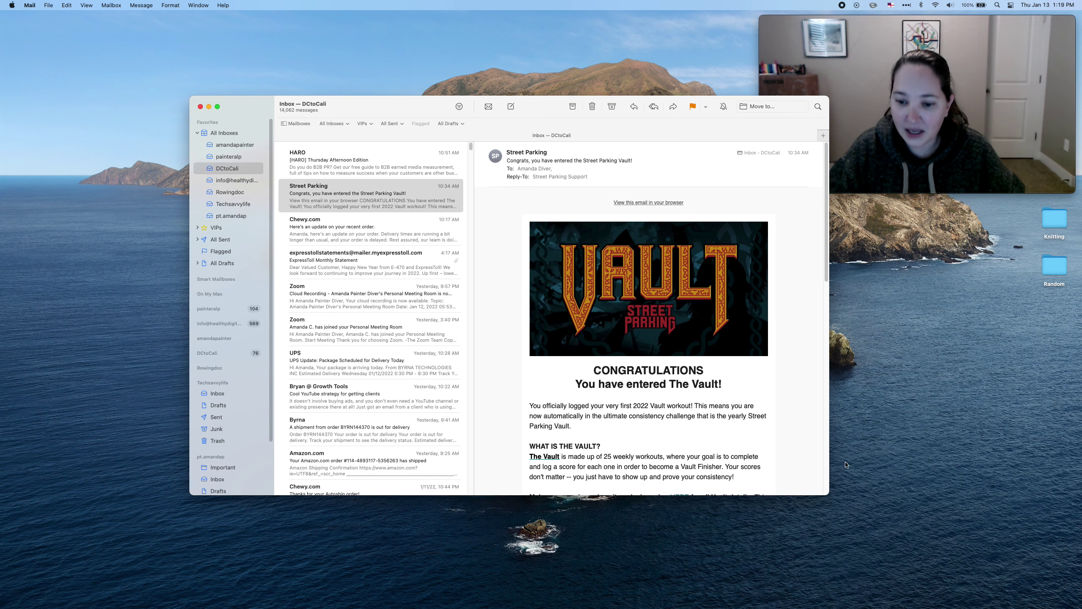
left_click_drag(833, 498, 1003, 512)
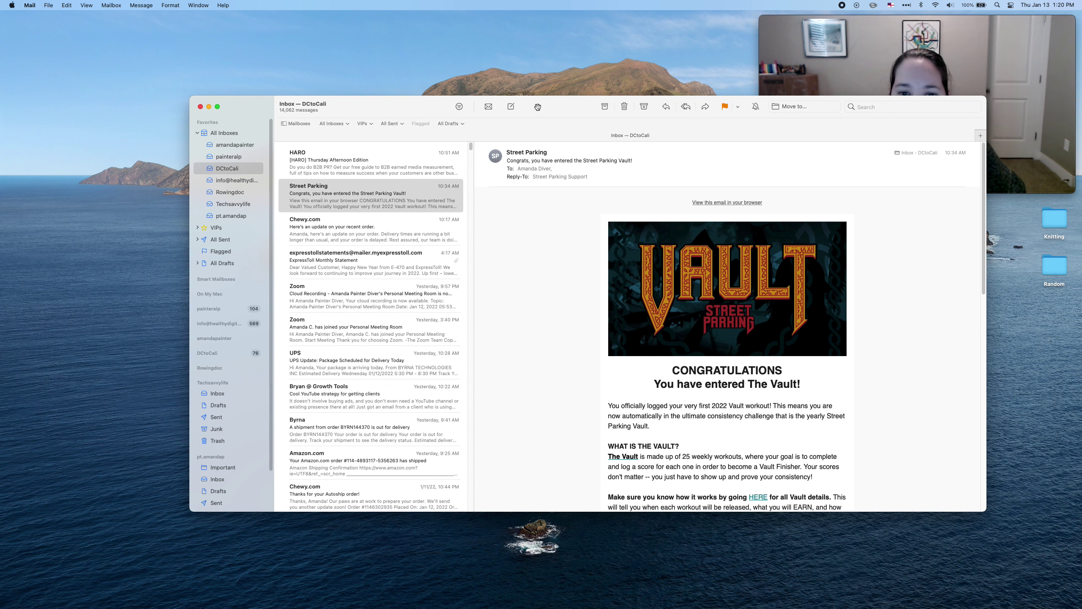
left_click_drag(553, 114, 453, 120)
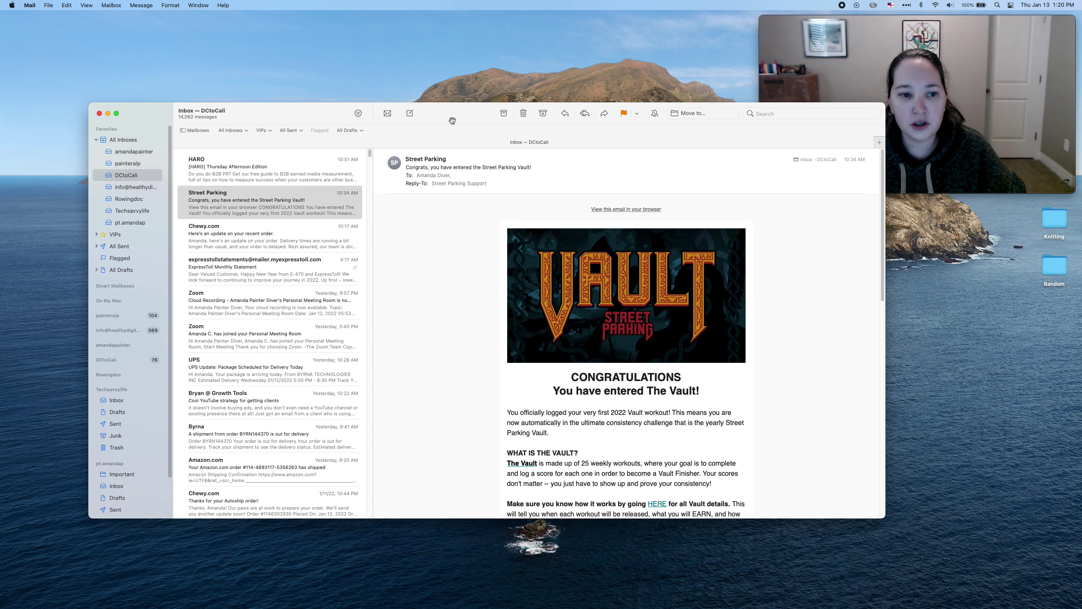
Open the Street Parking Vault email in its own window, shifted left over the inbox
double_click(224, 199)
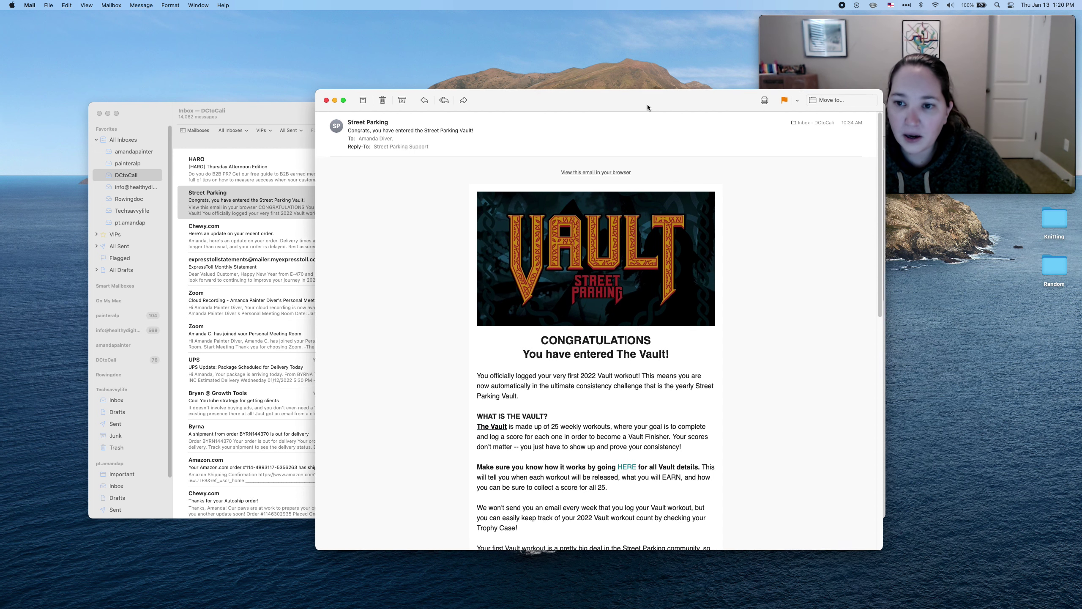
left_click_drag(648, 104, 612, 103)
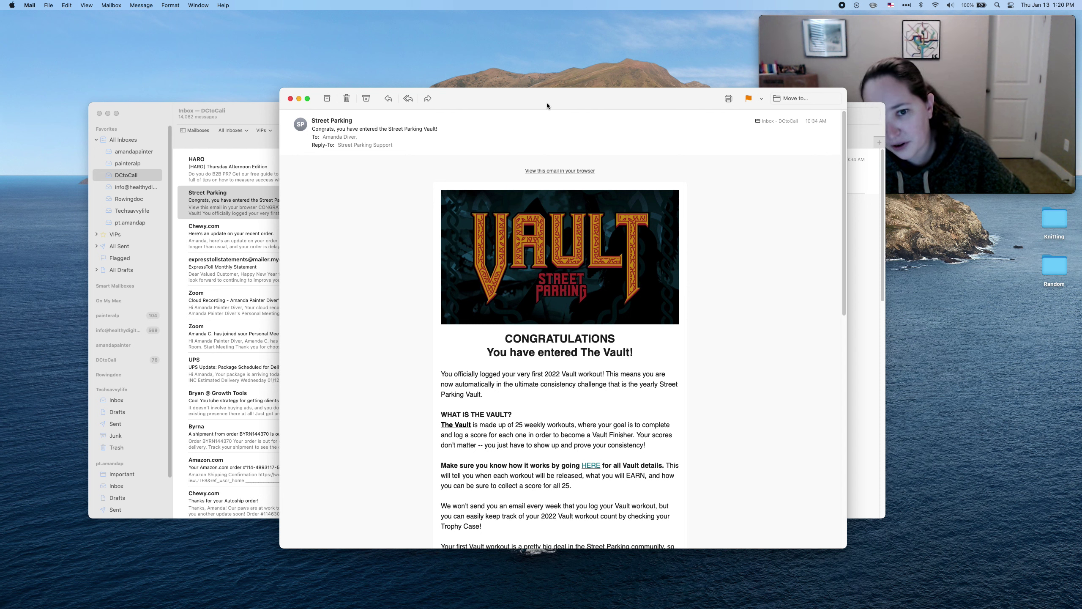
From the Print options choose Save as PDF and name the file 'Street Parking Email'
left_click(732, 101)
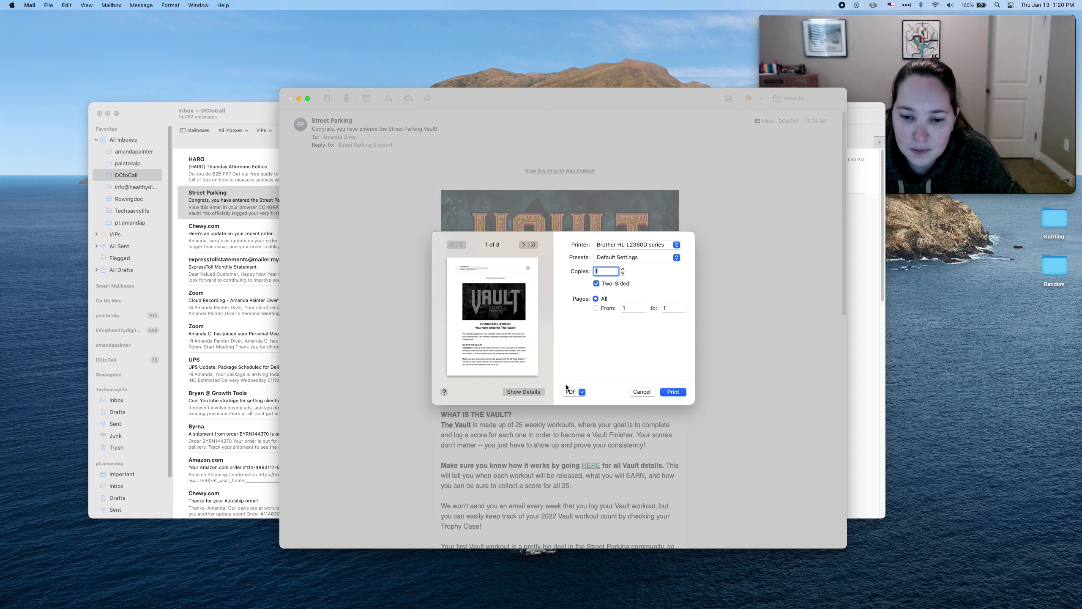
left_click(582, 392)
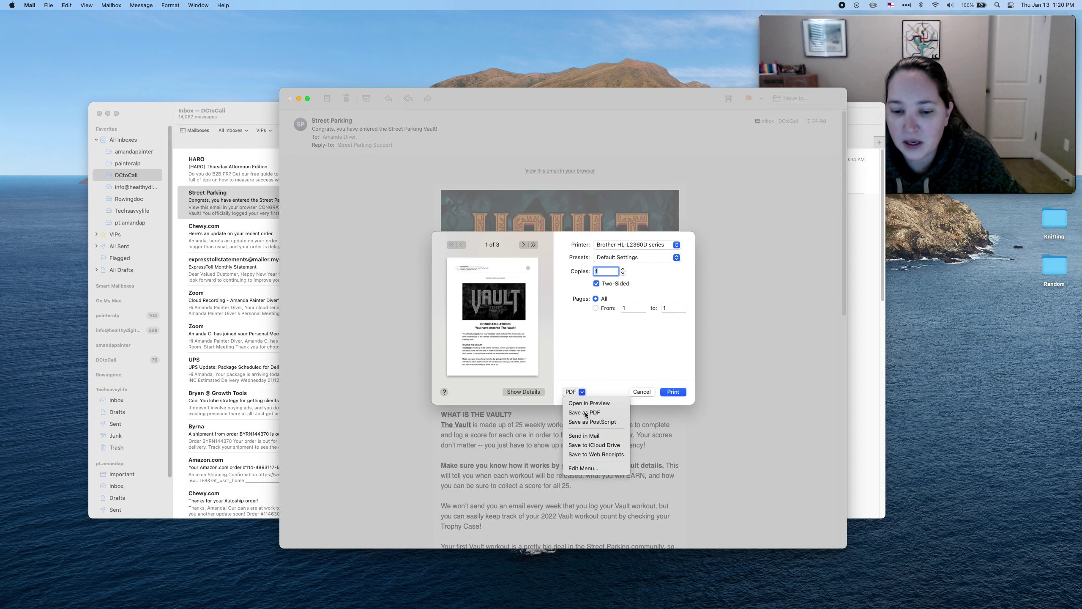
left_click(582, 413)
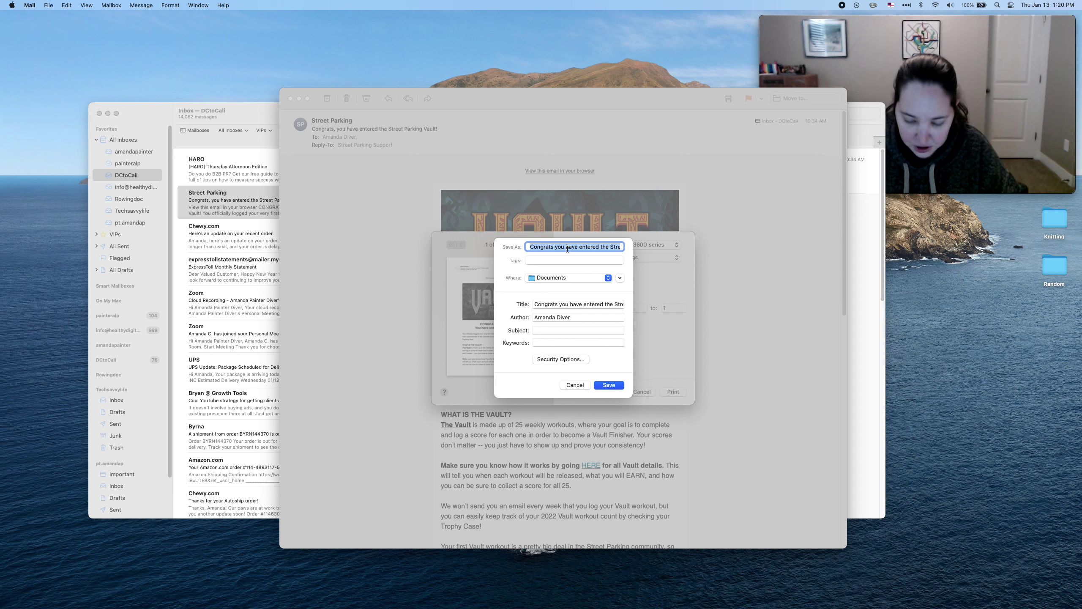
type("Stree")
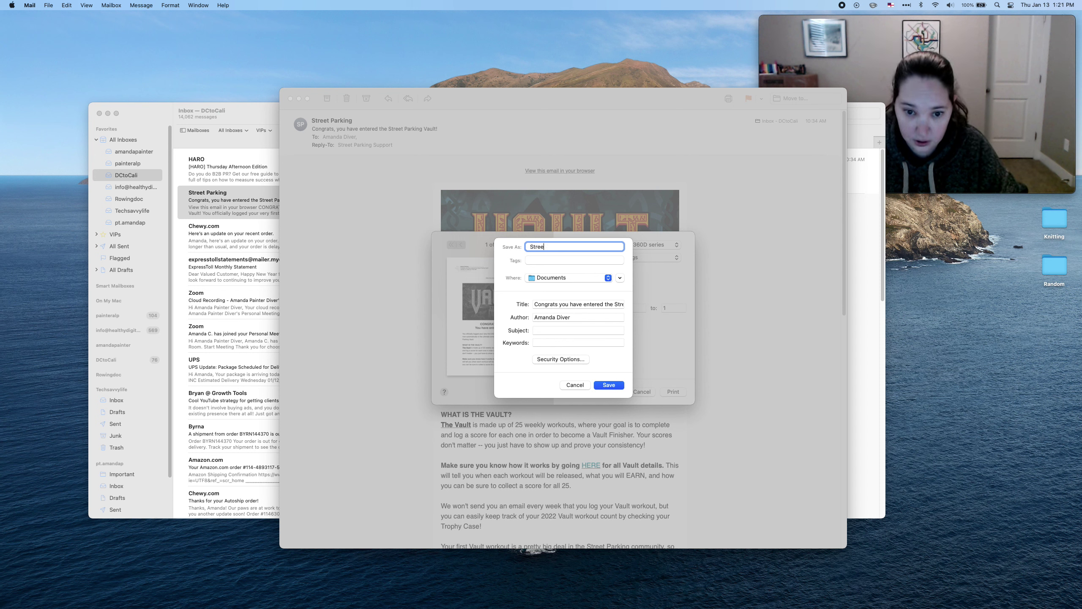
type("t Parking Email")
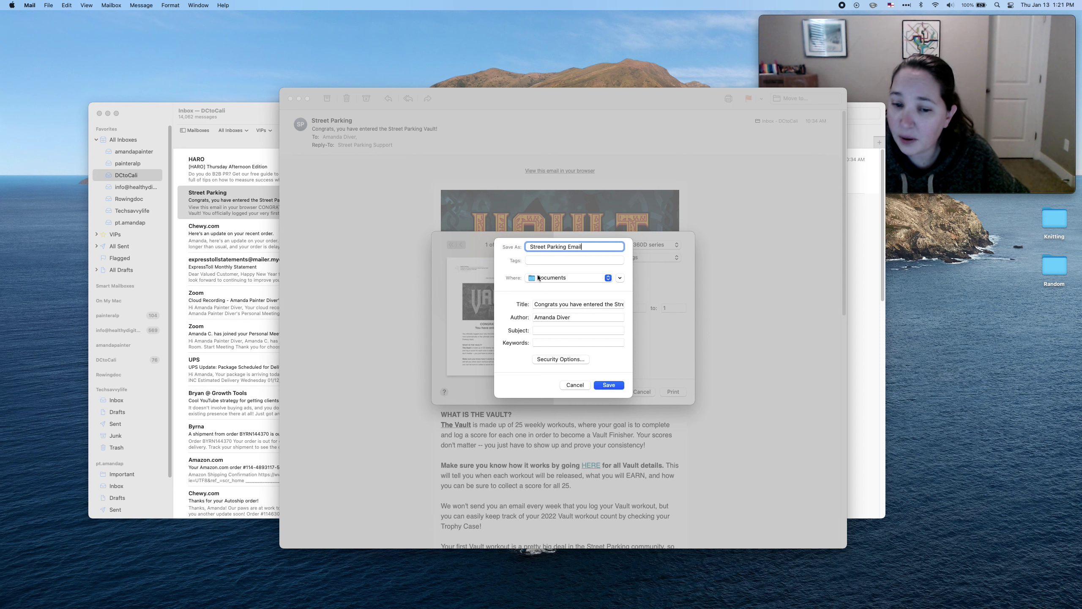
Expand the PDF save dialog and try Documents and Desktop as save locations
left_click(549, 278)
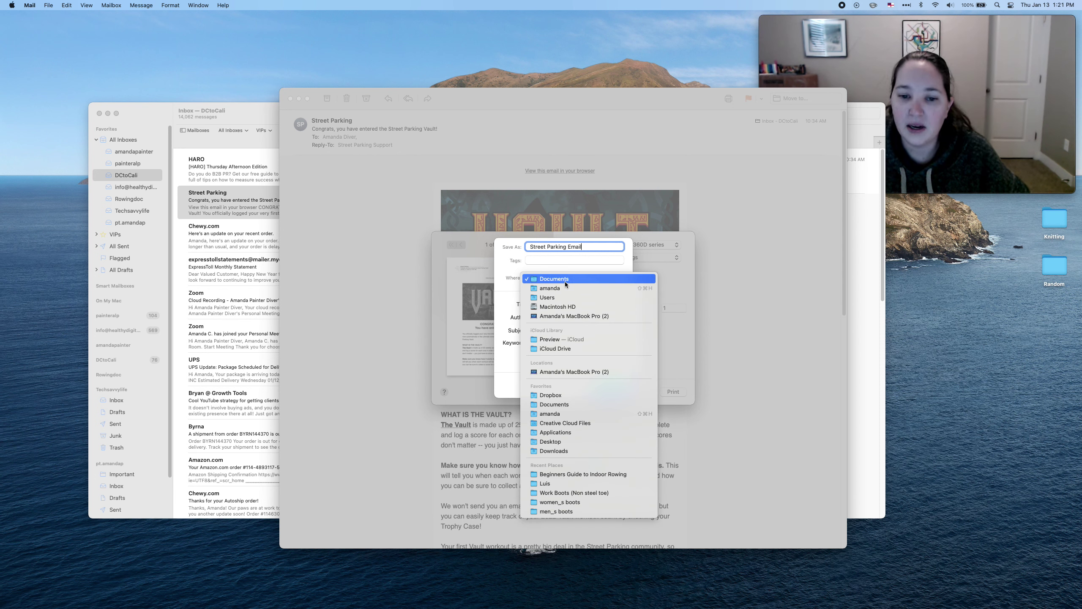
left_click(510, 282)
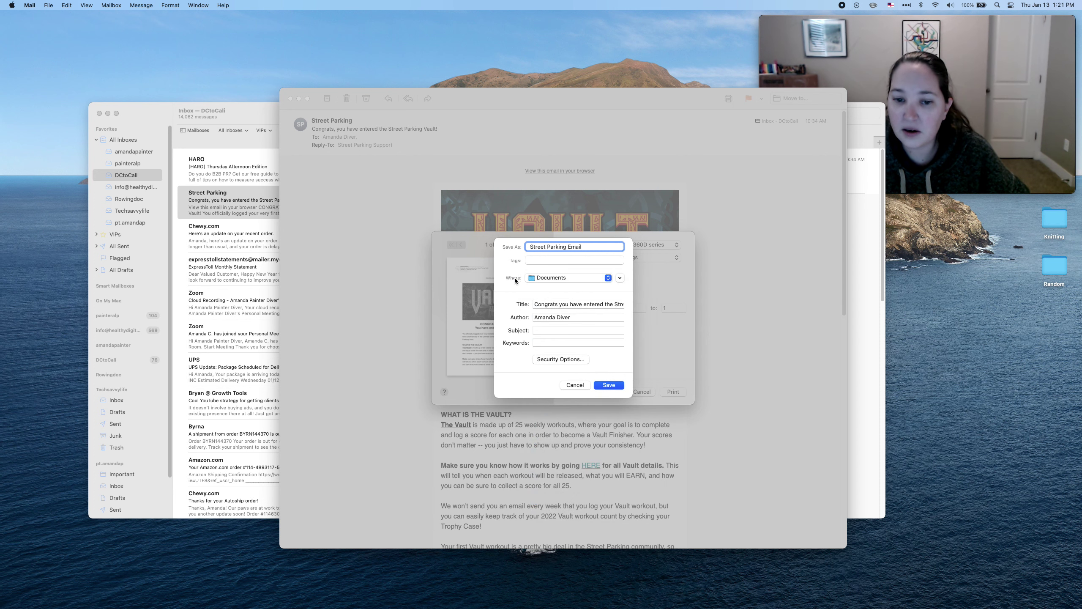
left_click(570, 278)
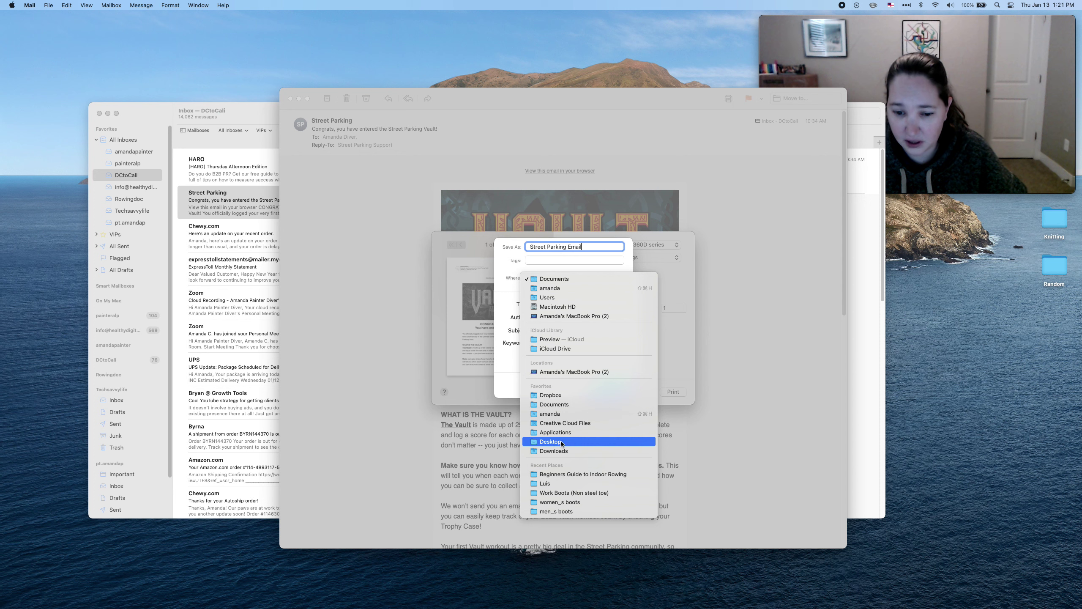
left_click(509, 266)
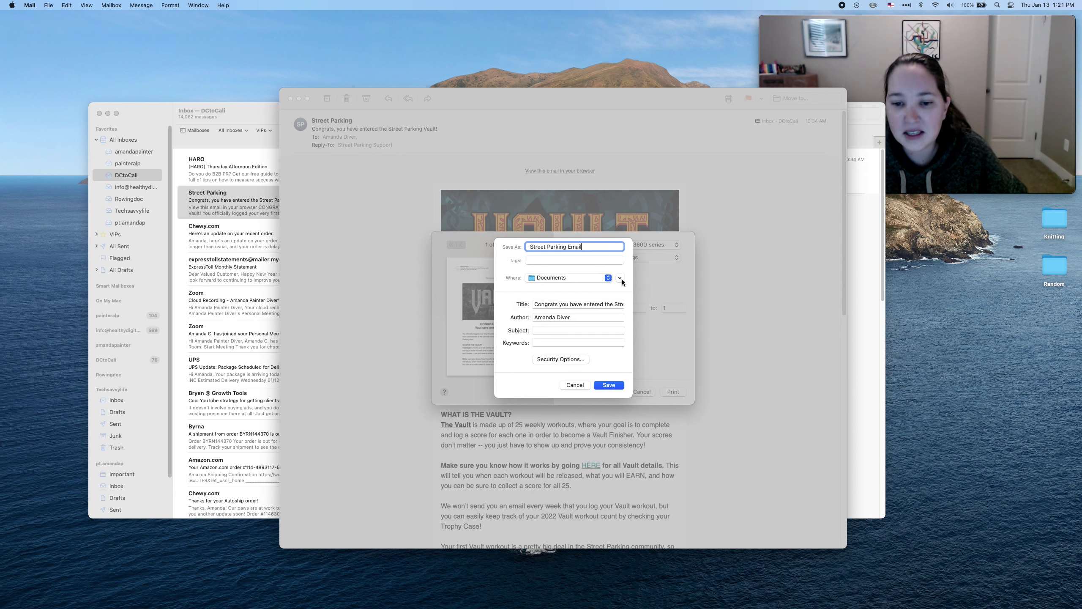
left_click(620, 278)
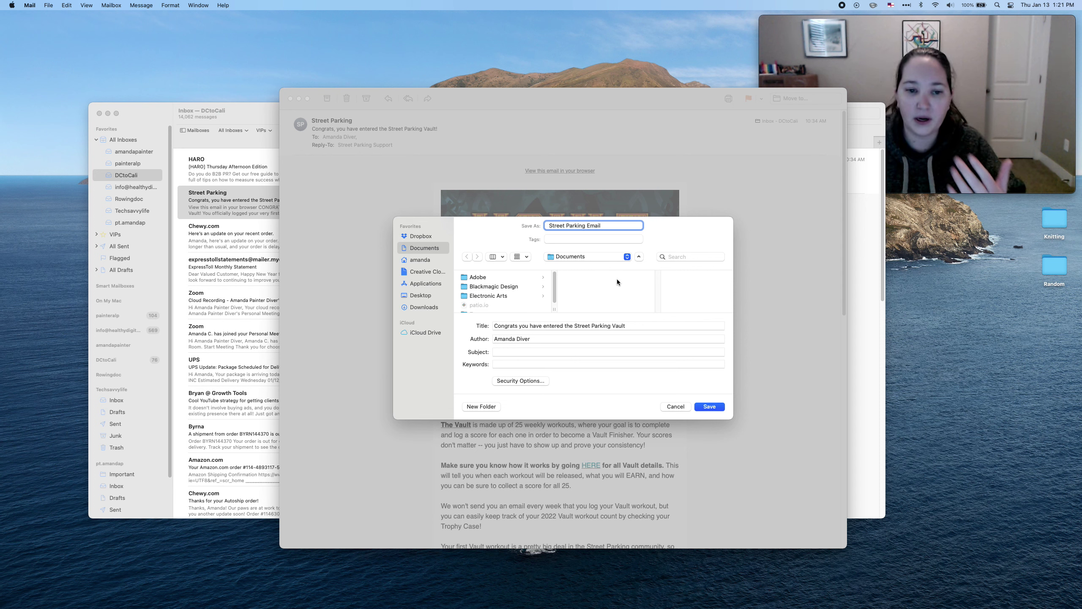
left_click(572, 258)
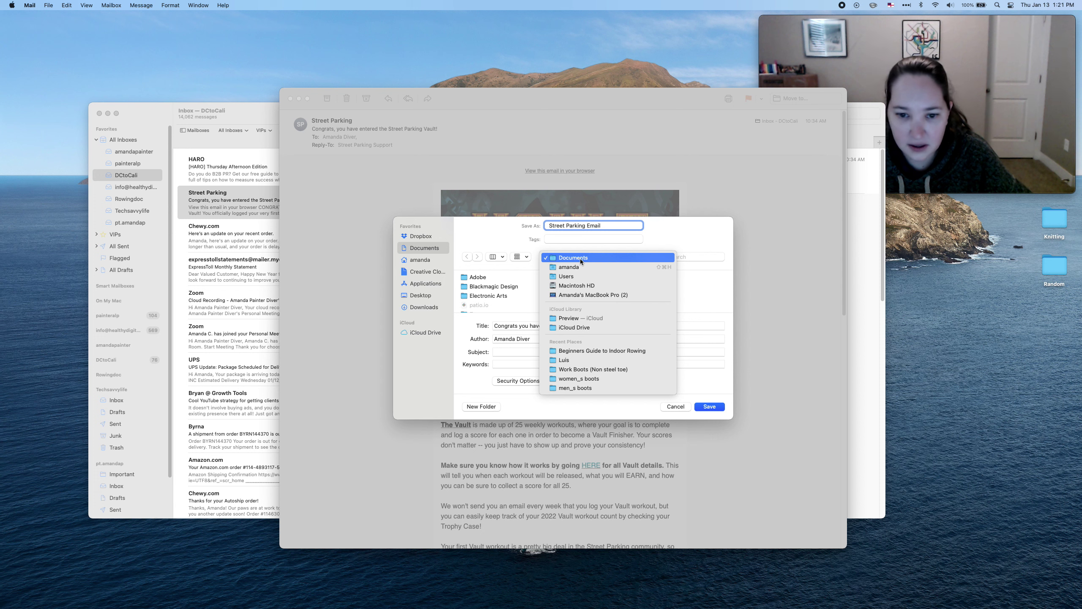
left_click(580, 258)
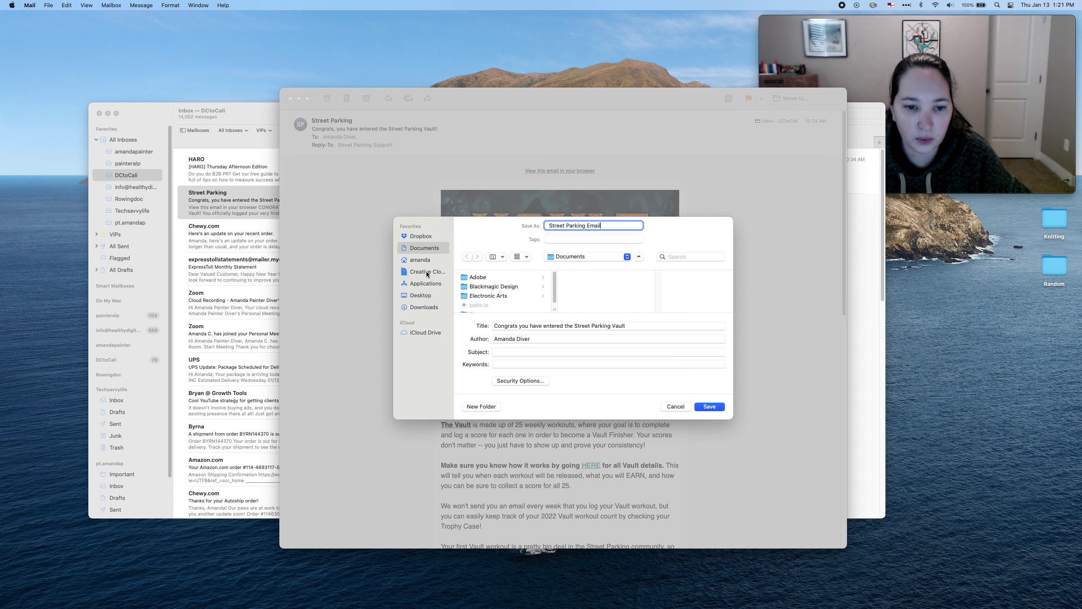
left_click(420, 296)
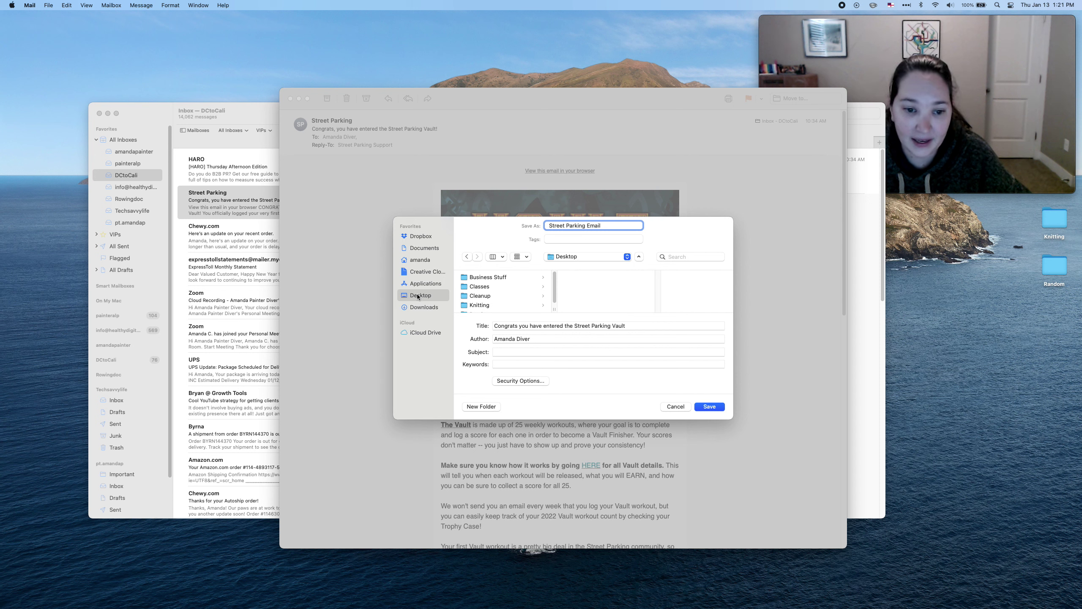
left_click(417, 248)
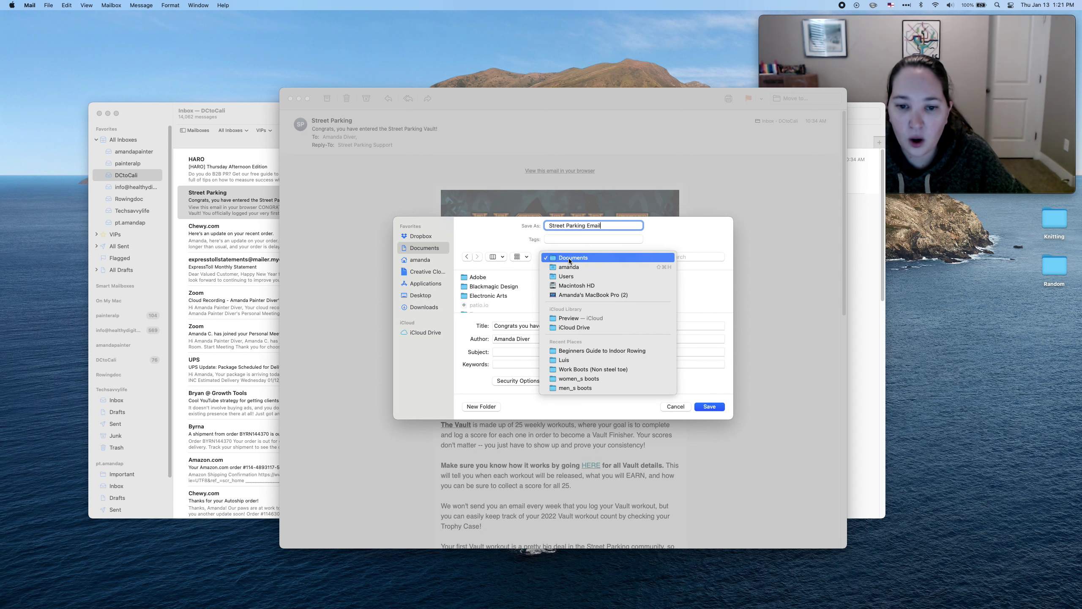
left_click(627, 256)
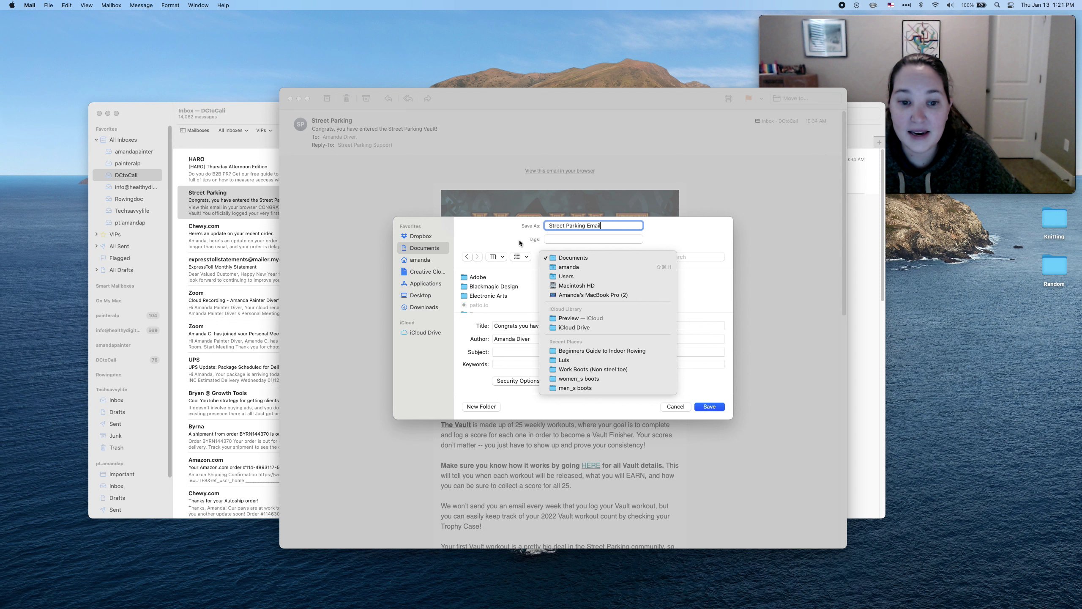
left_click(519, 241)
Browse Users and the home folder, try Downloads, and finally set Desktop as destination
left_click(582, 261)
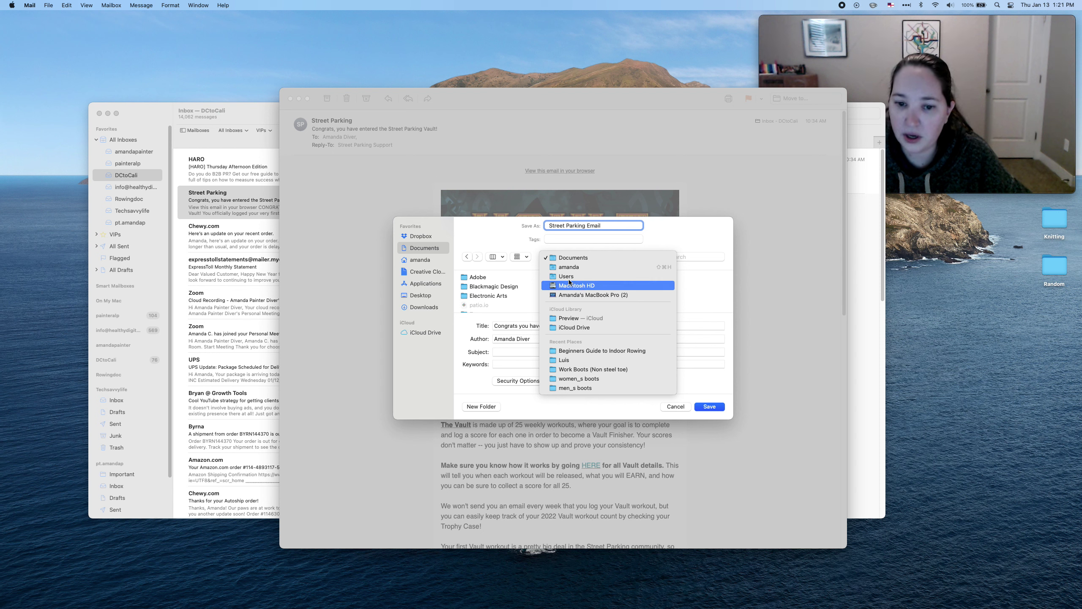
left_click(569, 275)
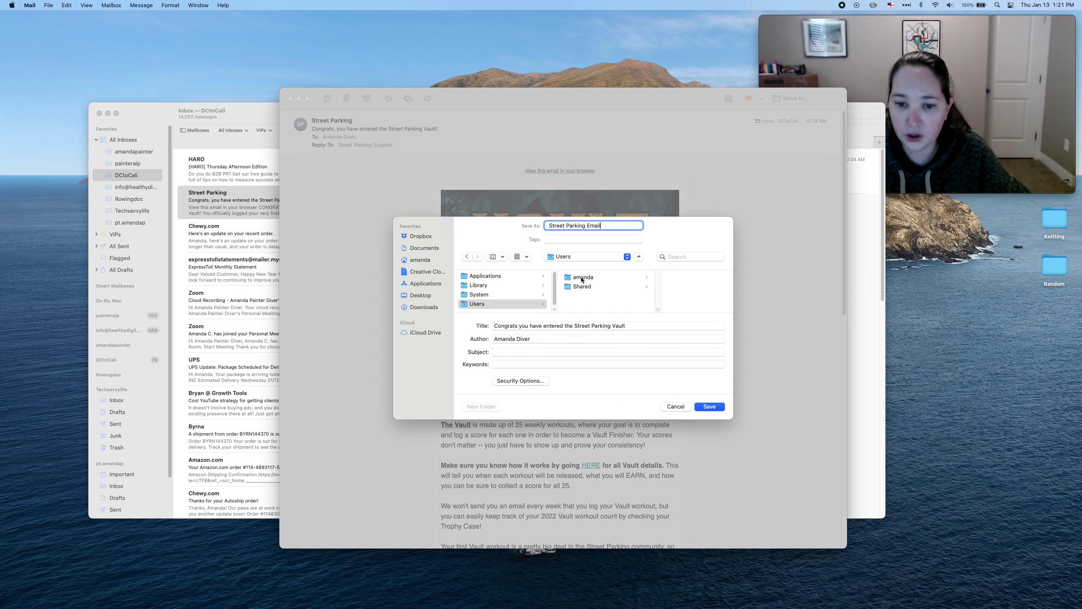
left_click(583, 277)
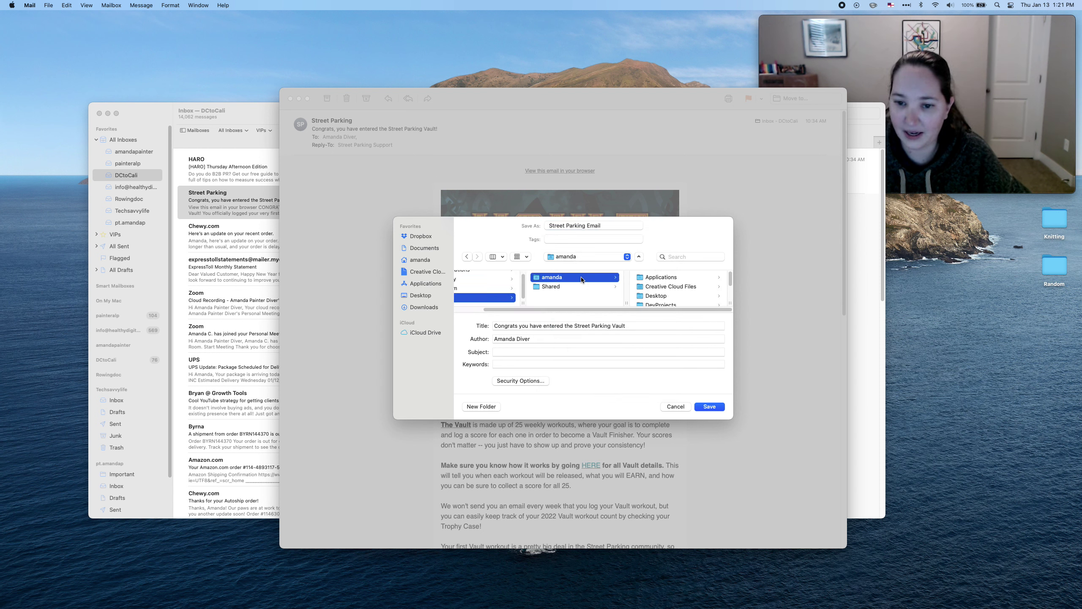
left_click(656, 295)
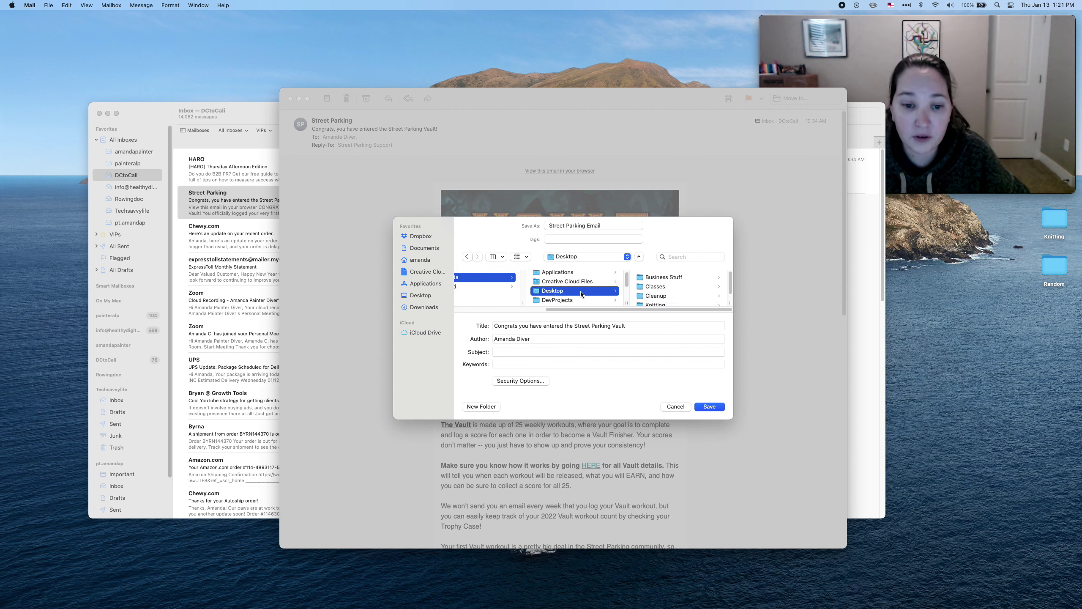
left_click_drag(625, 310, 619, 309)
left_click(424, 307)
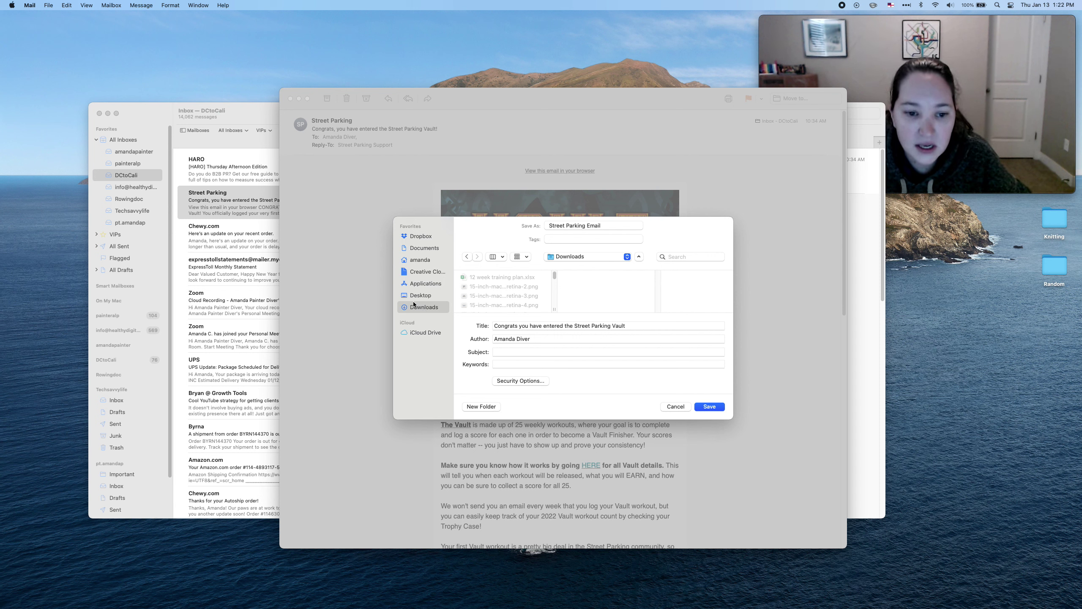
left_click(419, 297)
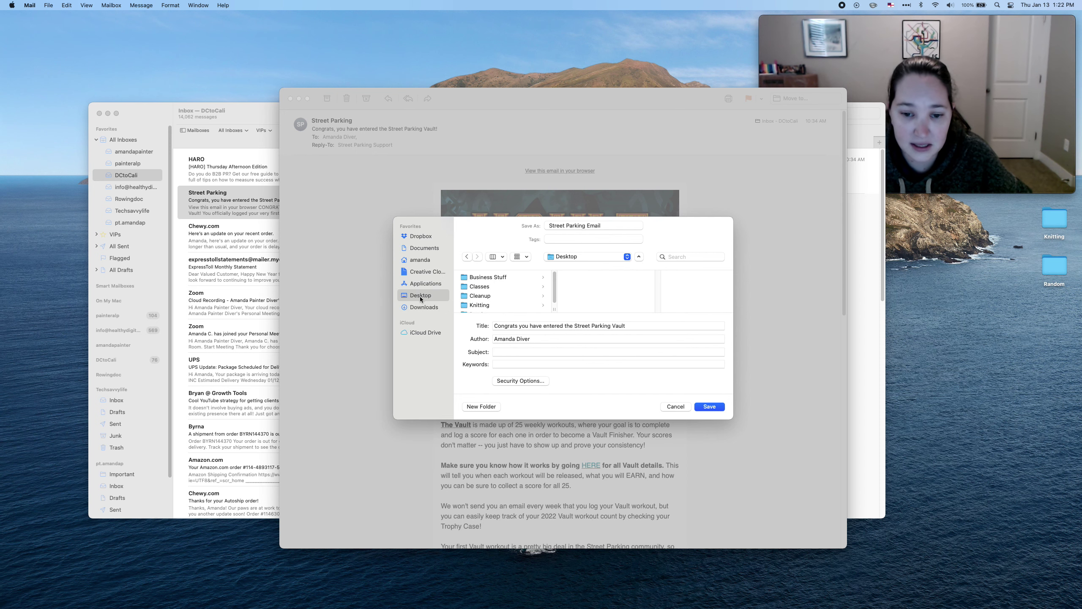
Save the 'Street Parking Email' PDF to the Desktop and close both Mail windows
left_click(710, 407)
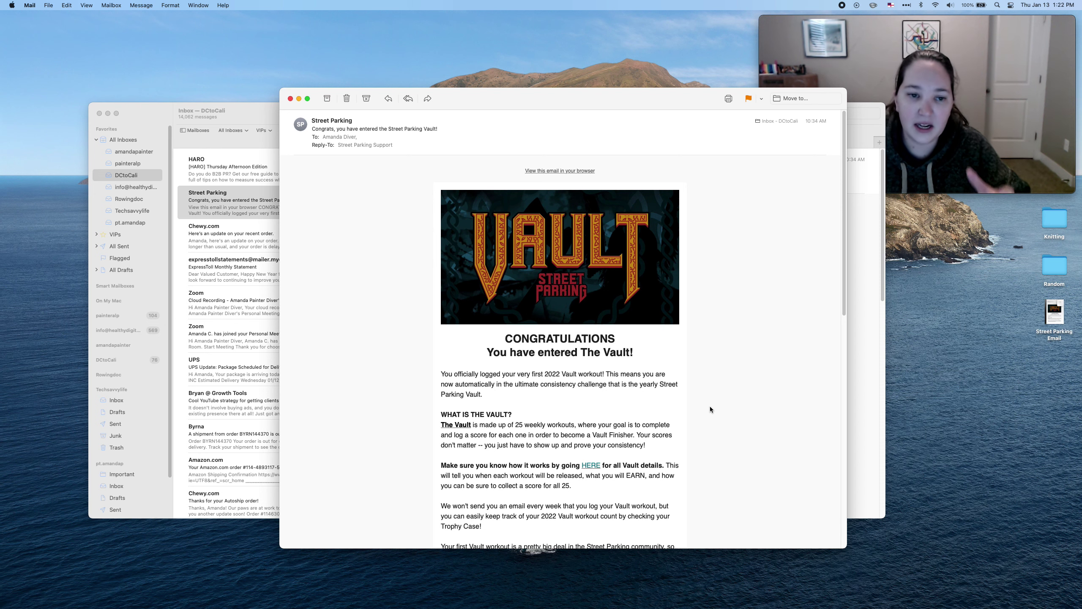
left_click(290, 99)
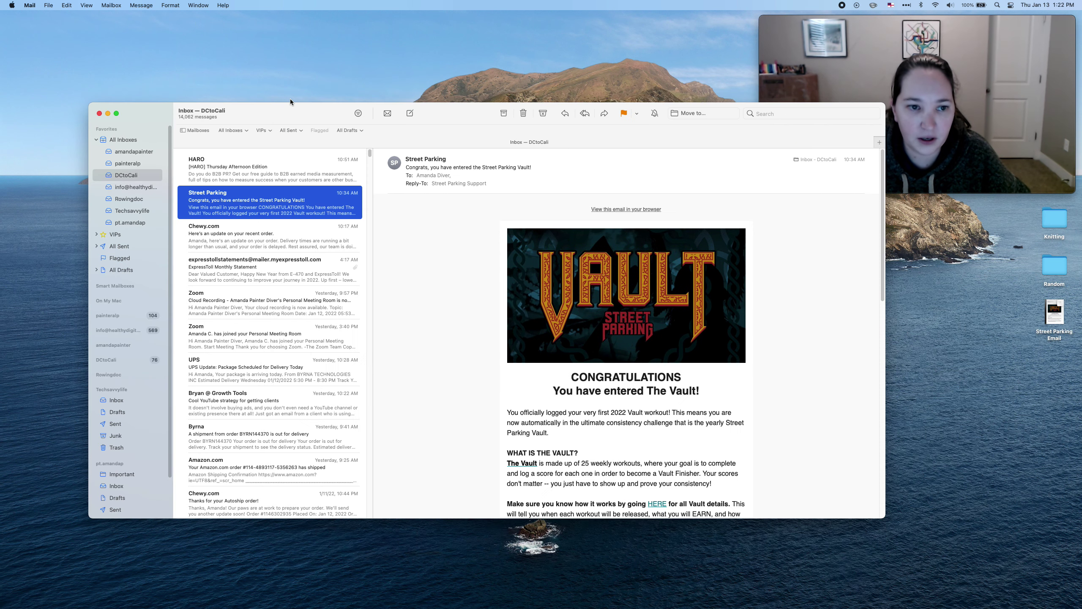
left_click(232, 252)
left_click(238, 206)
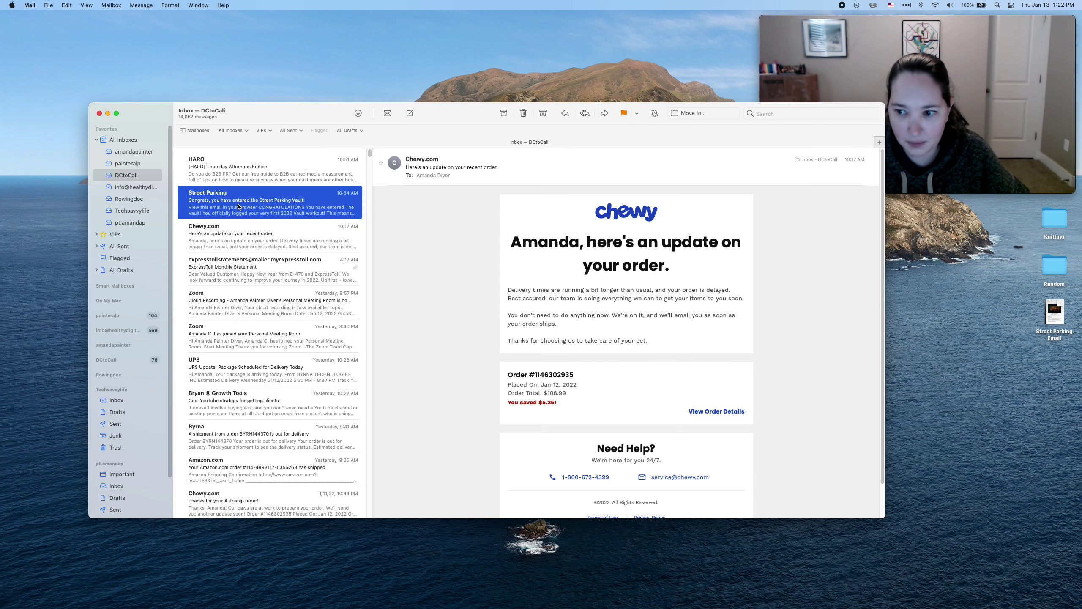
left_click(100, 114)
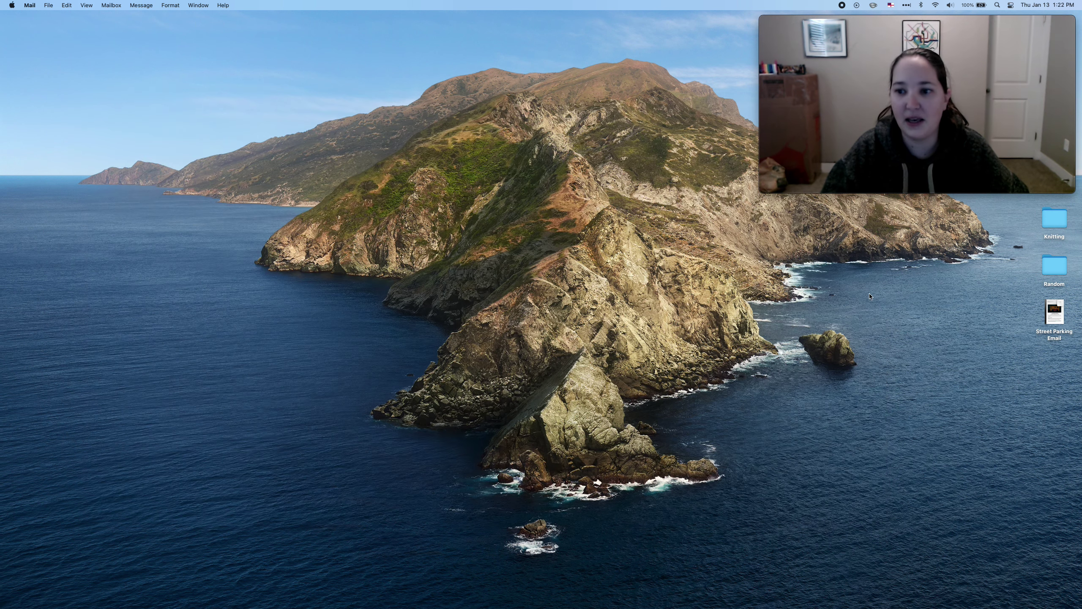
left_click(1016, 21)
left_click_drag(1017, 21, 963, 20)
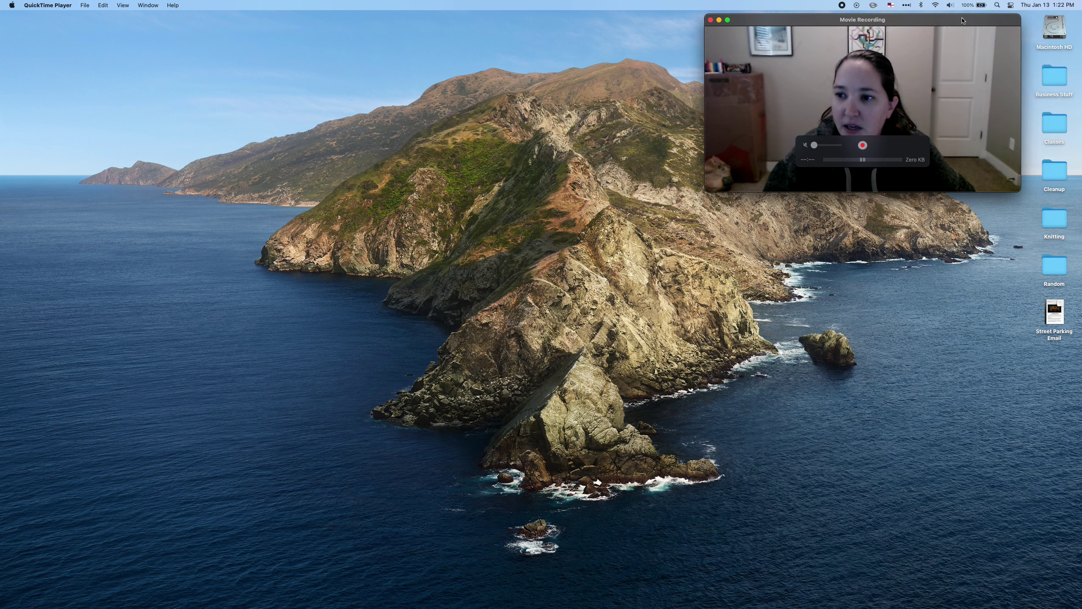
left_click_drag(1073, 369, 1042, 26)
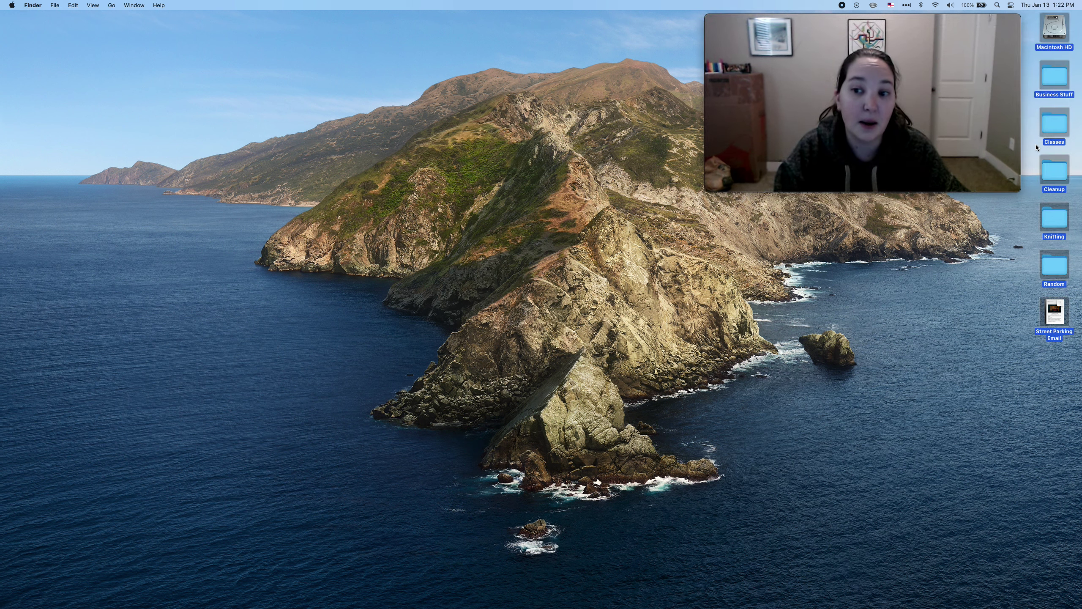
left_click(647, 288)
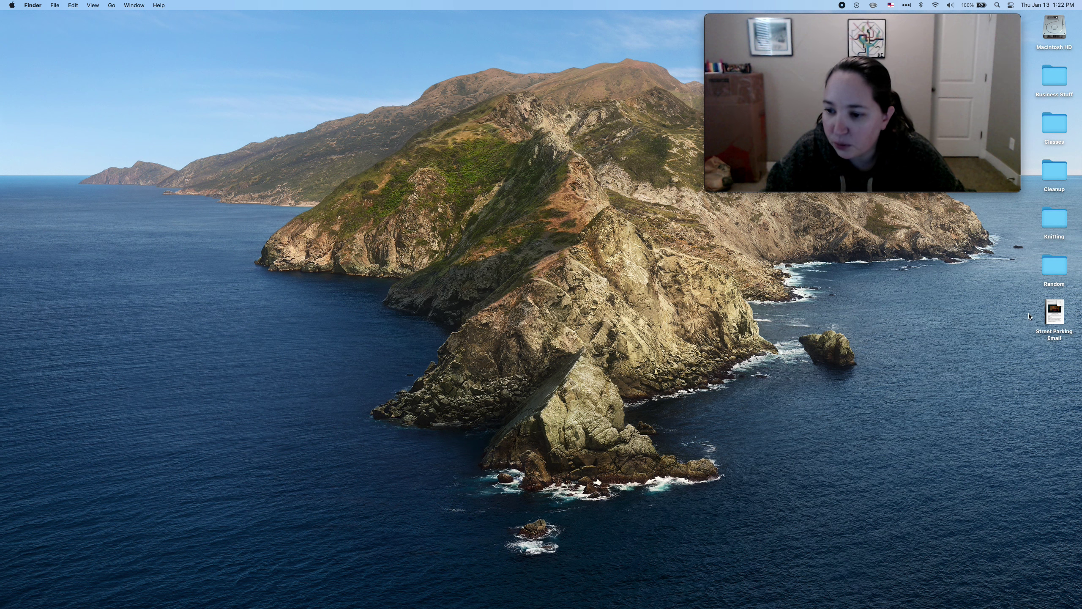
left_click(1061, 310)
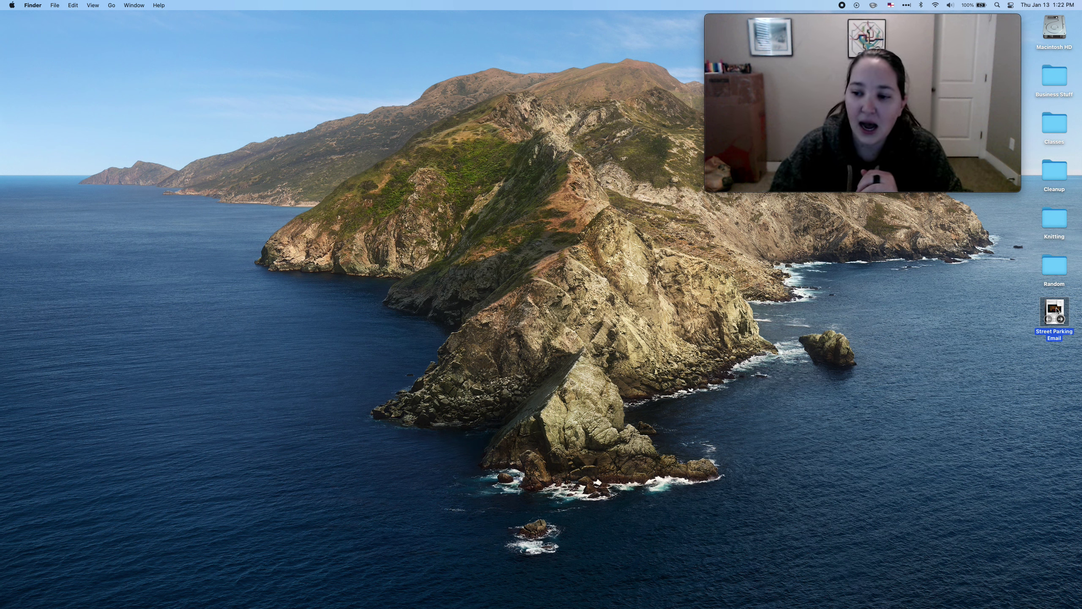
left_click(908, 334)
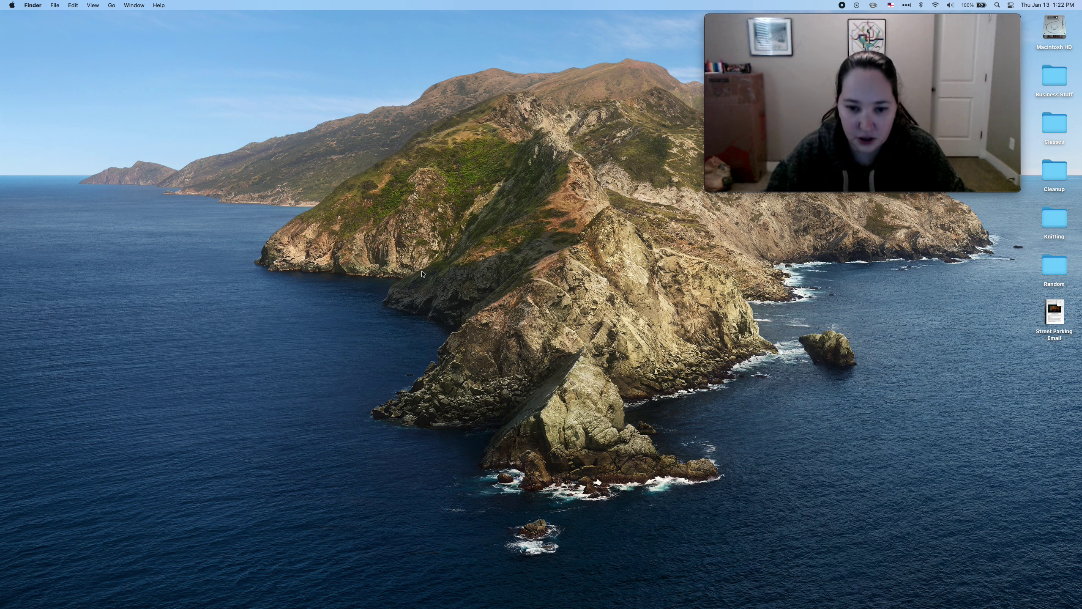
Create a new folder on the desktop named 'Emails'
right_click(892, 316)
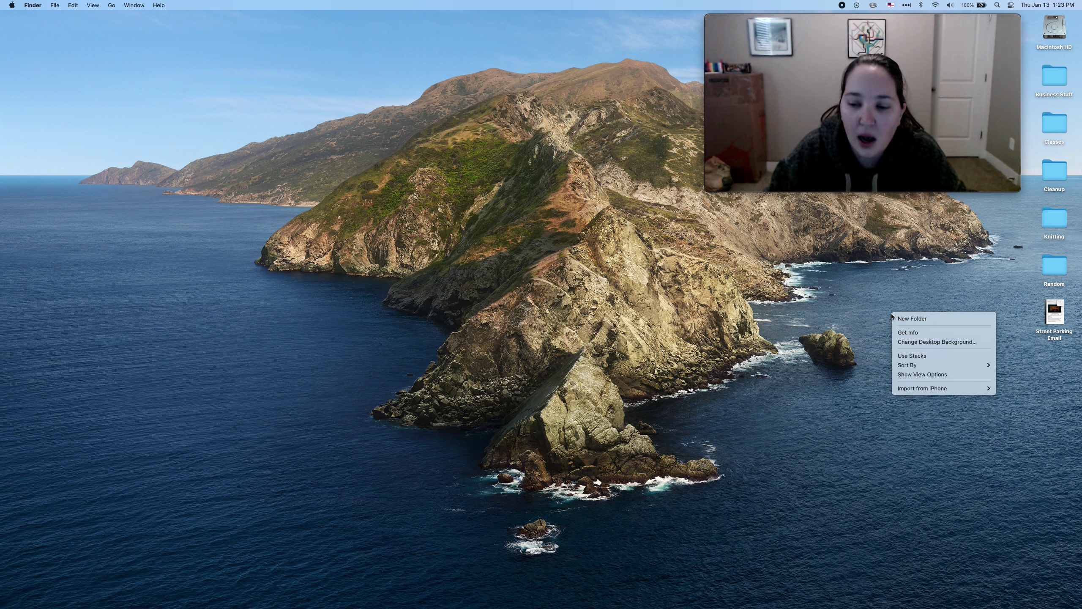
left_click(914, 318)
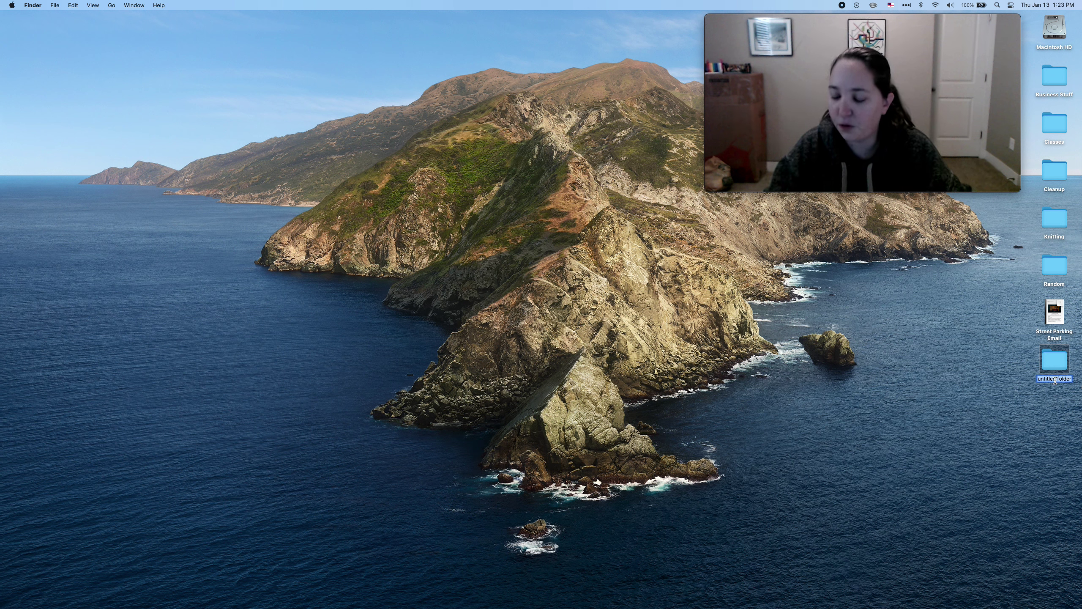
type("Emails")
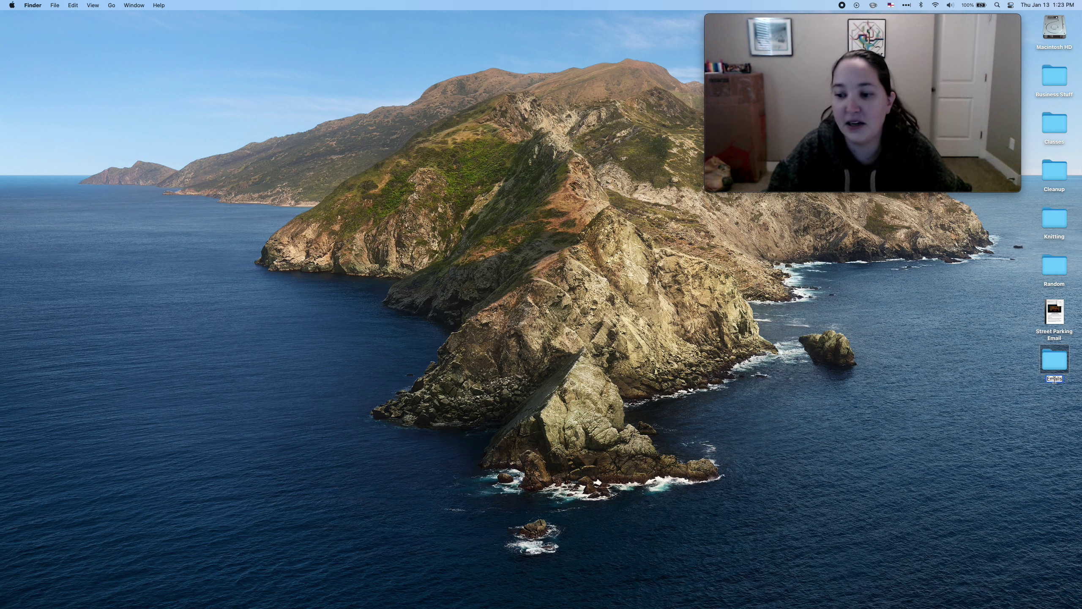
key("Return")
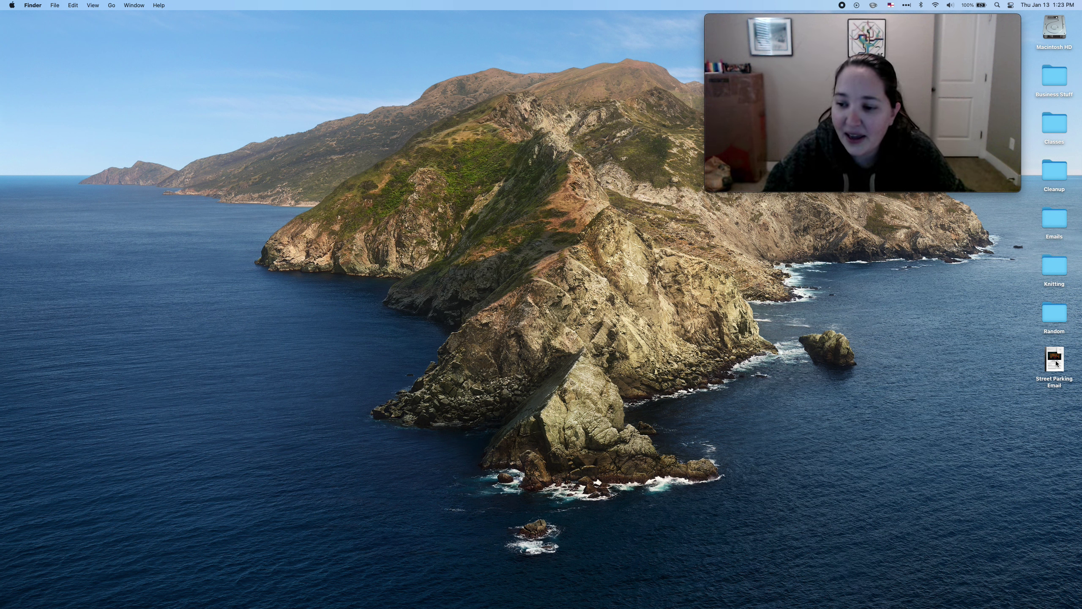
Check the Street Parking Email PDF in Preview, then drag it into the Emails folder
mouse_move(1059, 363)
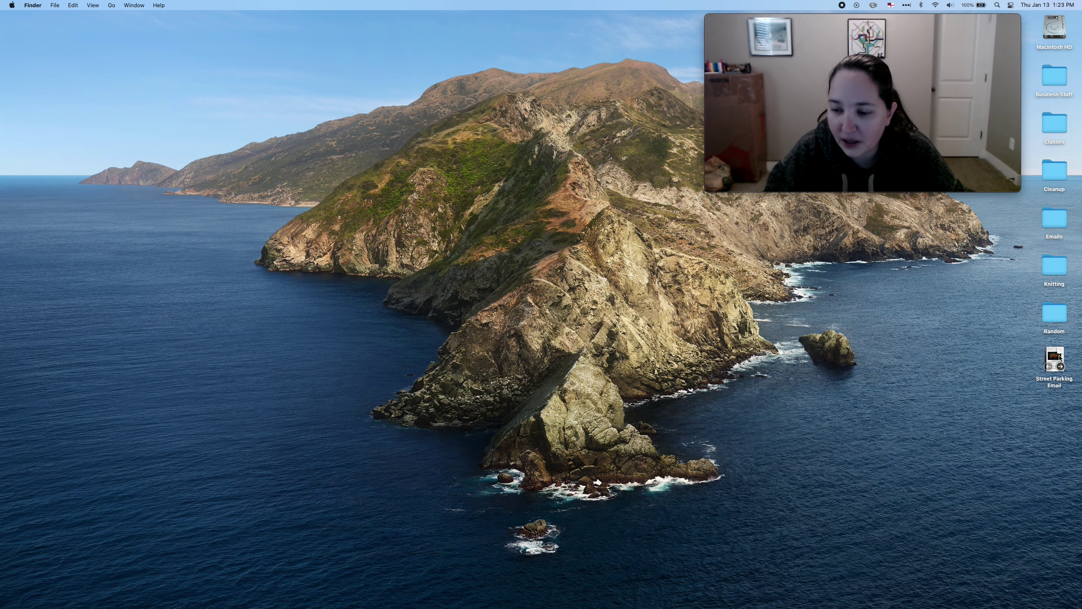
double_click(1060, 356)
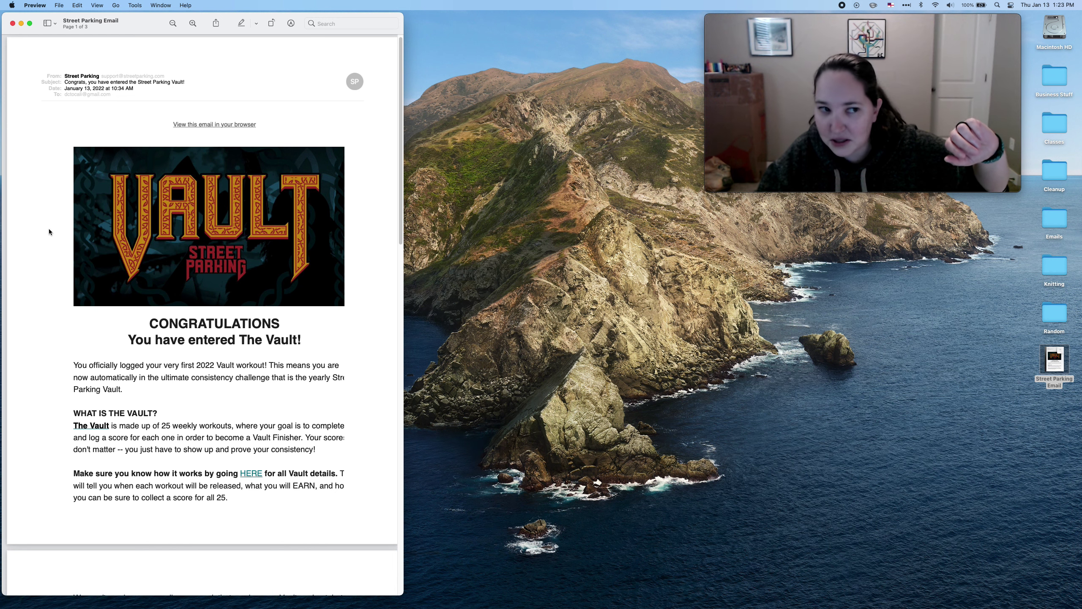
left_click(13, 23)
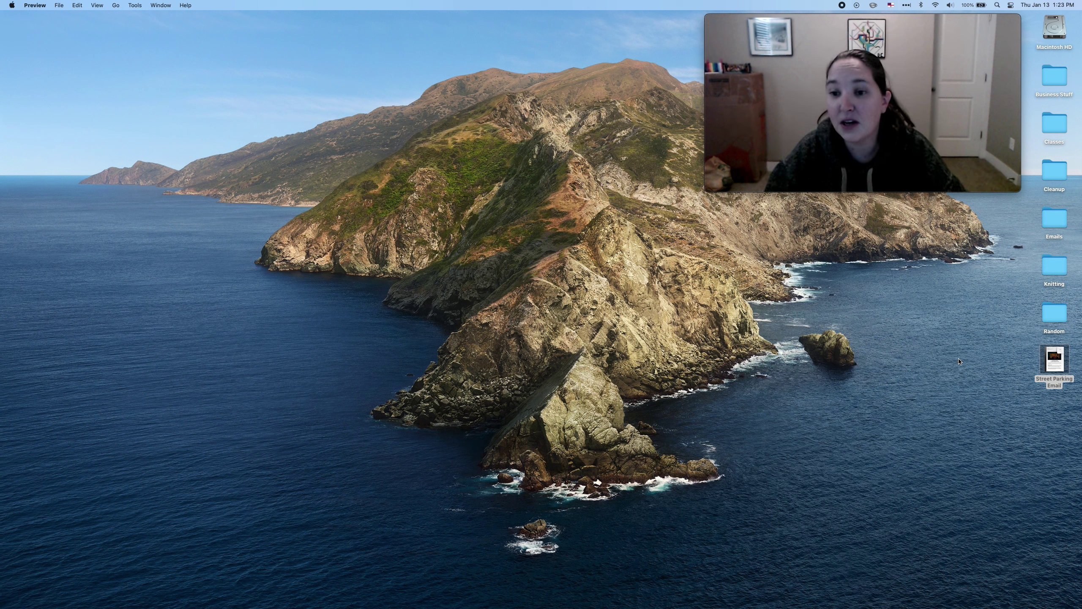
mouse_move(1054, 353)
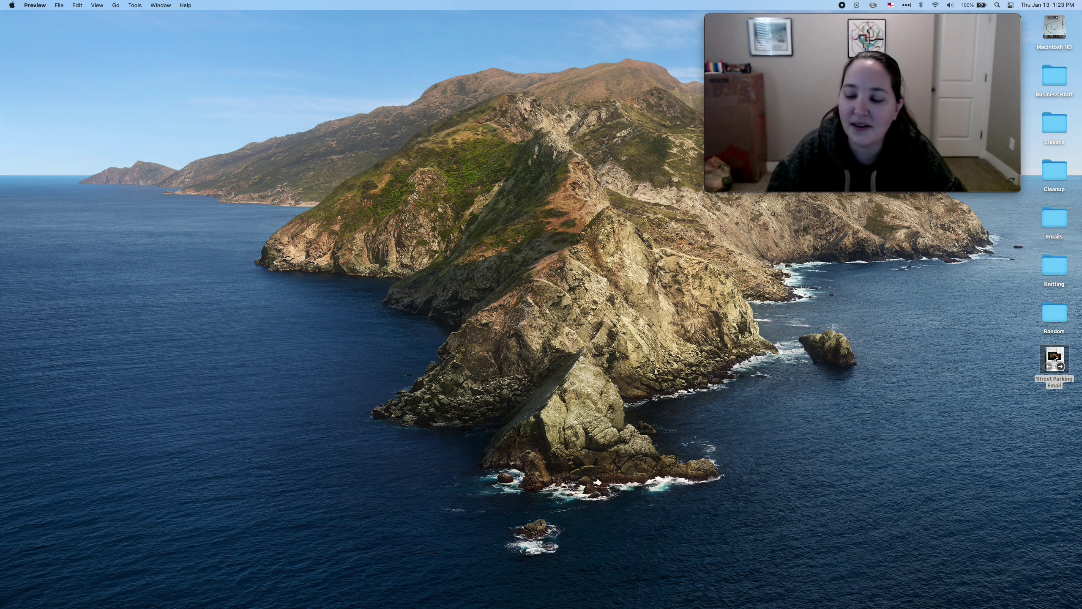
left_click_drag(1053, 356, 1050, 222)
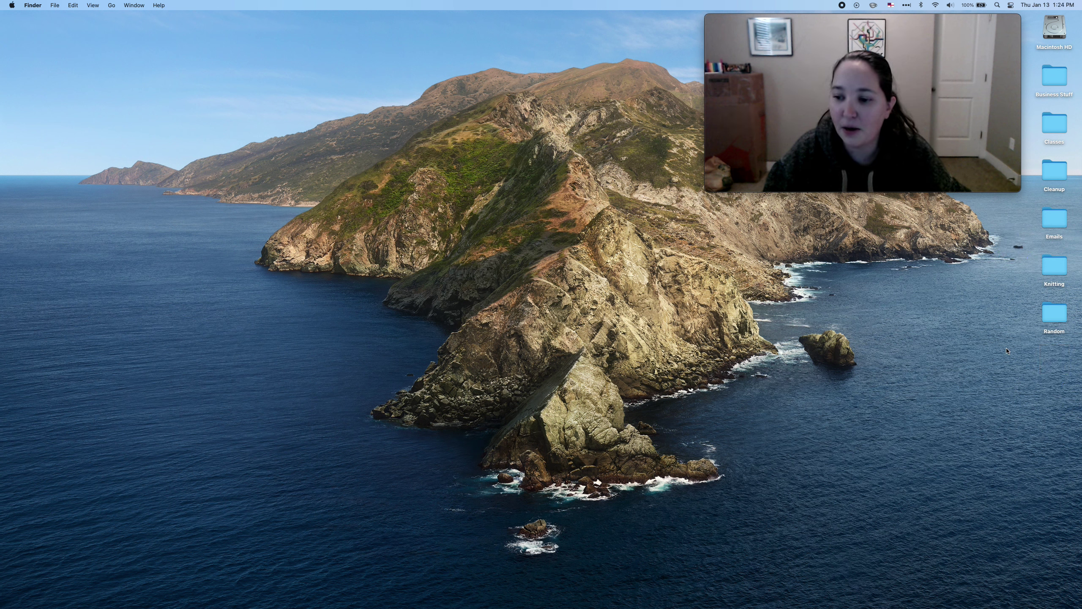
left_click(1057, 221)
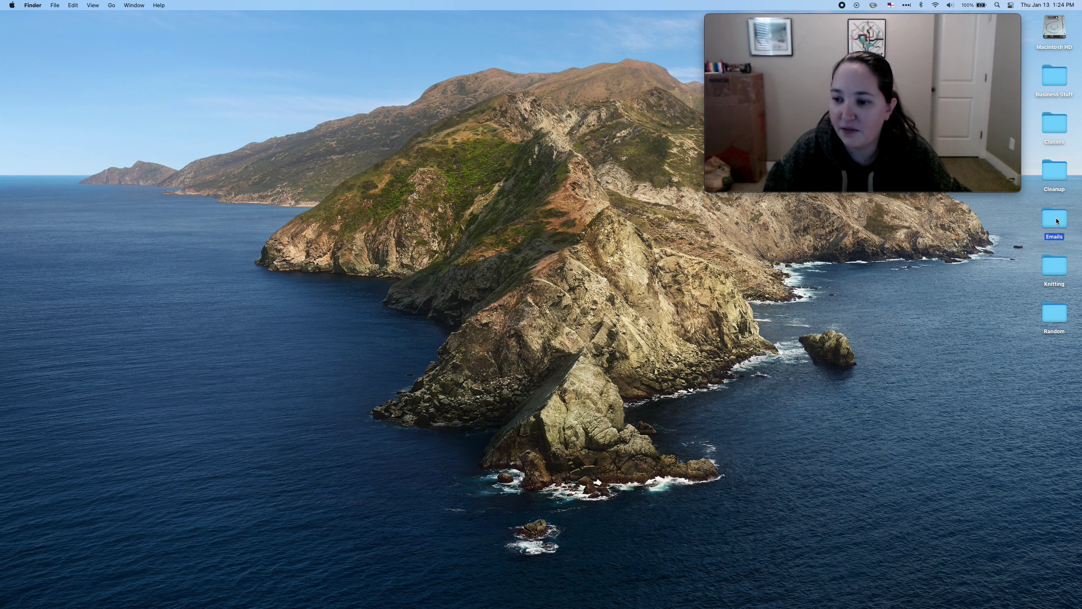
double_click(1057, 221)
left_click(540, 144)
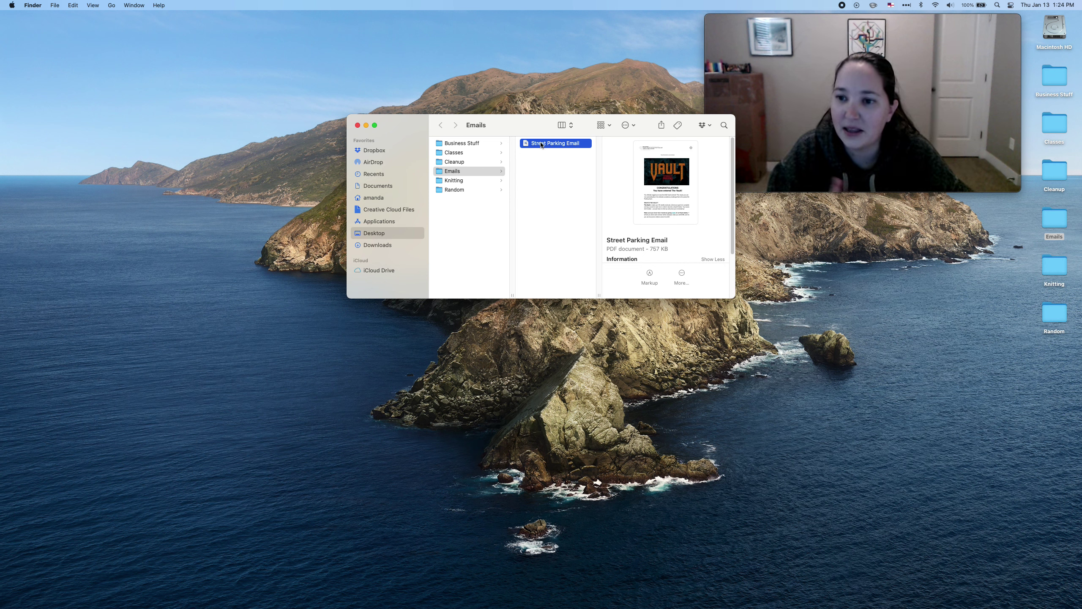
left_click(358, 125)
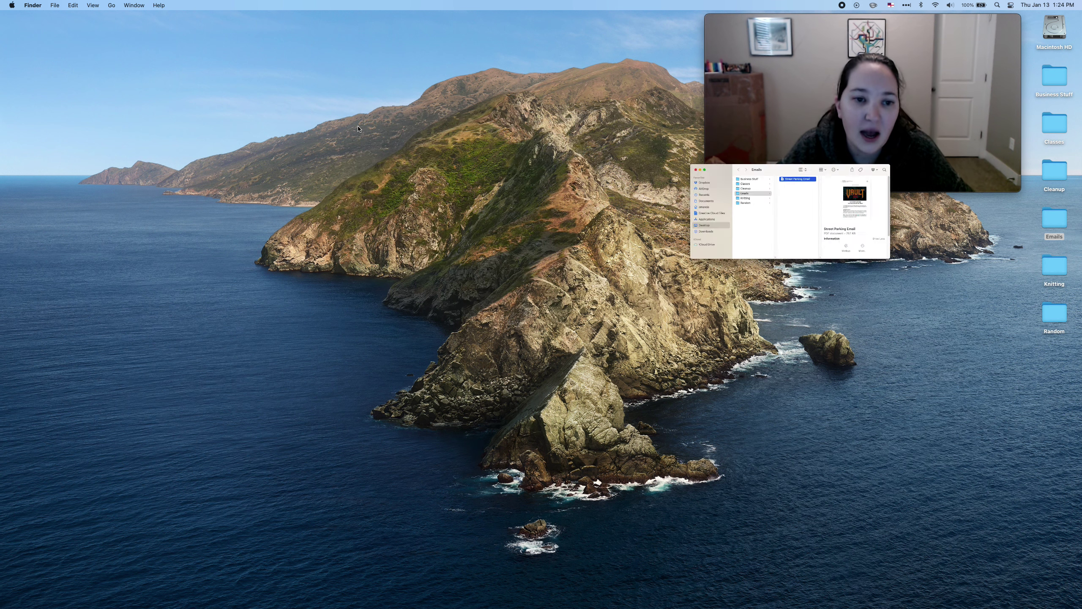